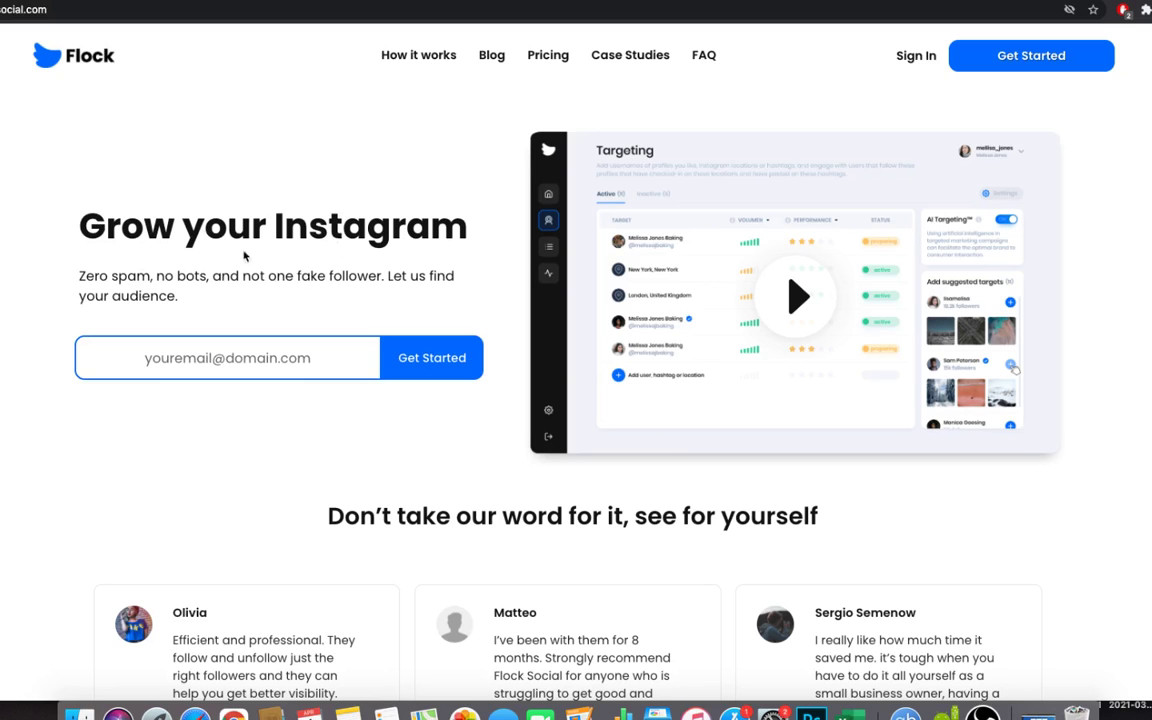
Step: Scroll down the Home dashboard through the posts, followers, following and growth stat cards
scroll(335, 280, down, 2)
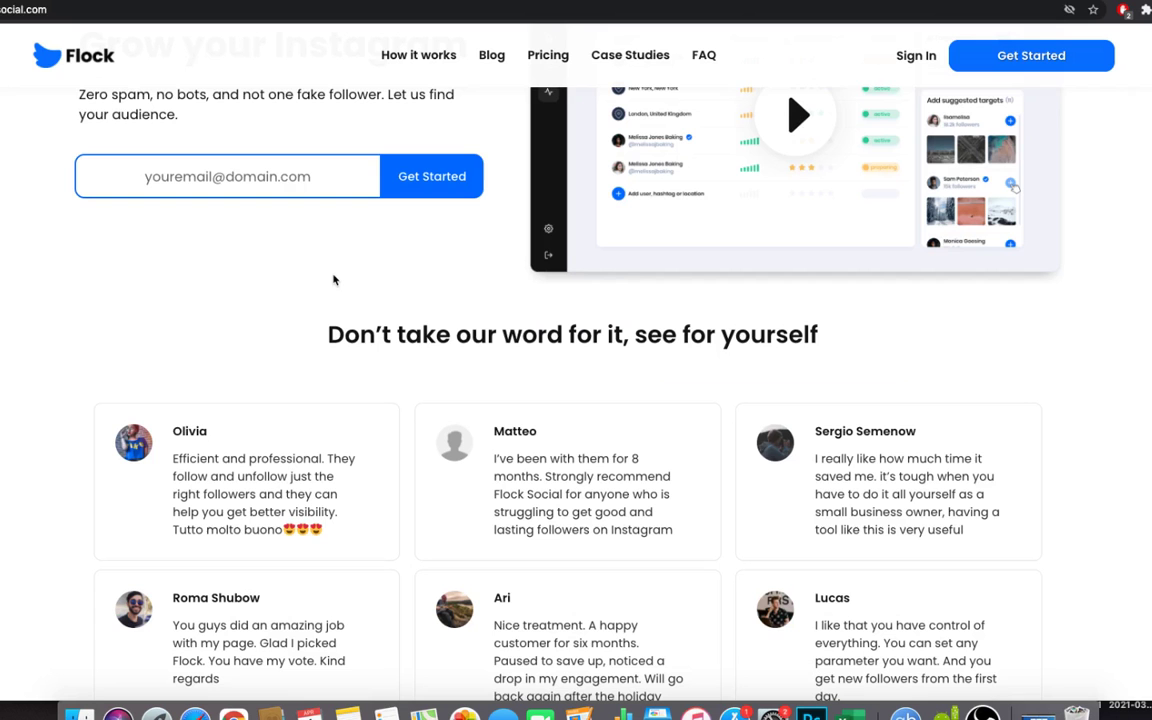
scroll(333, 279, down, 3)
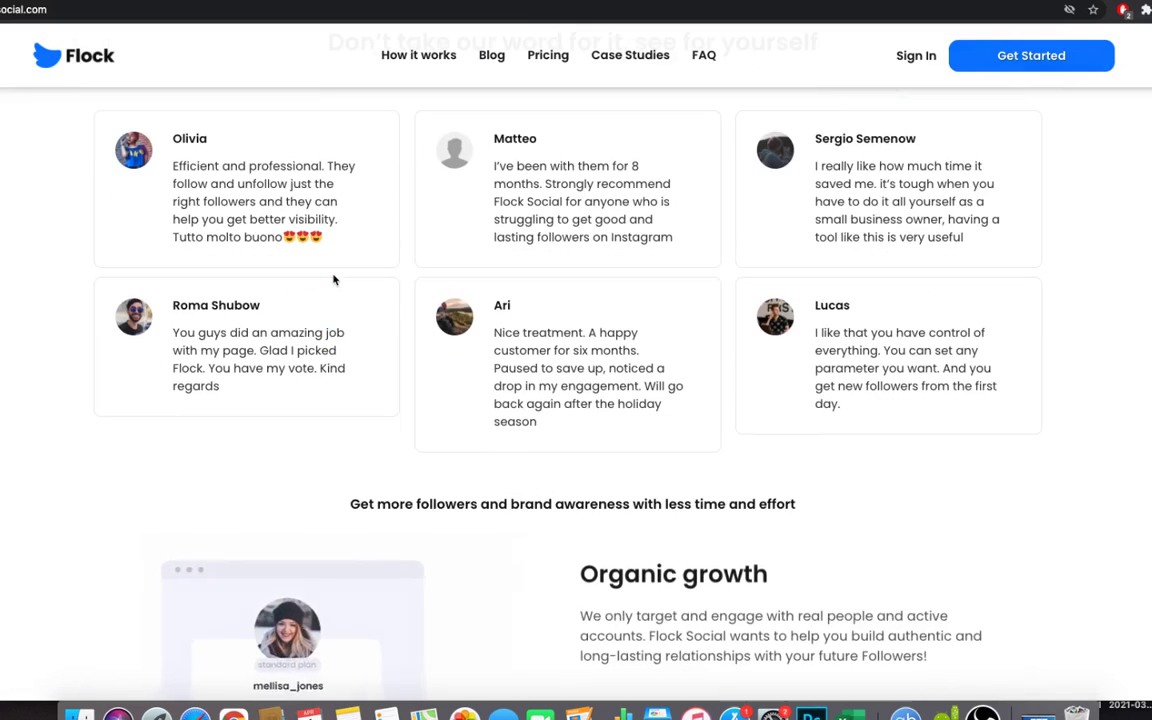
scroll(334, 280, down, 5)
scroll(334, 280, down, 1)
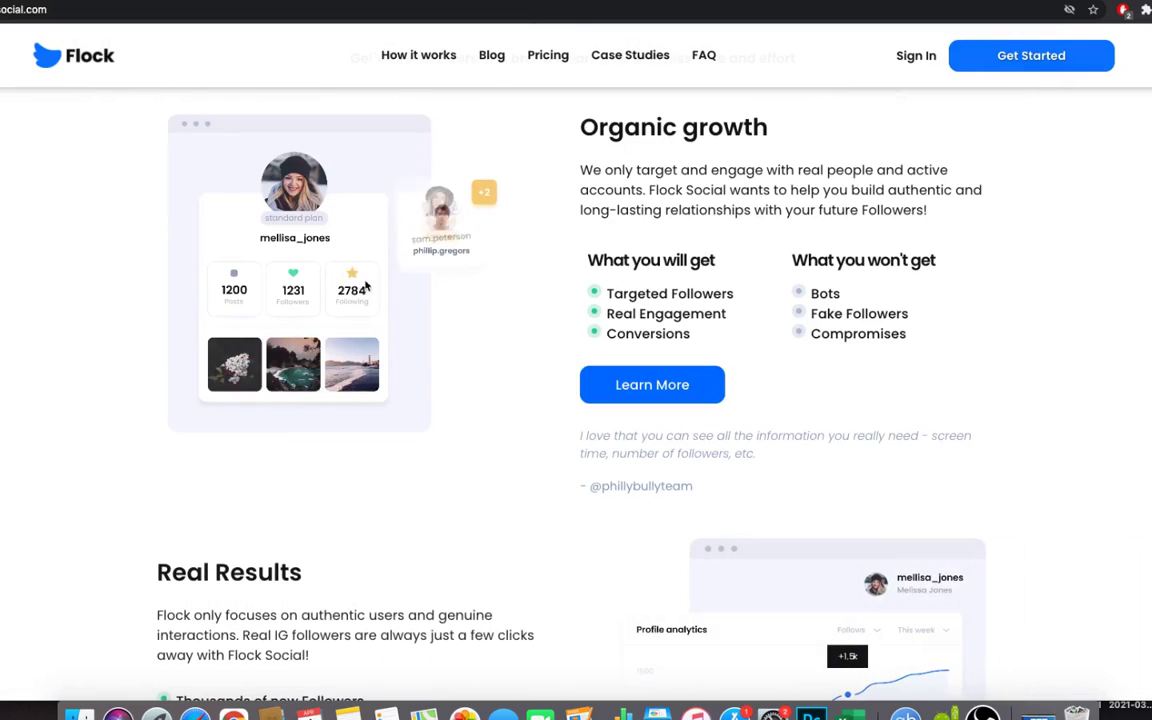
scroll(465, 311, down, 10)
scroll(465, 316, down, 3)
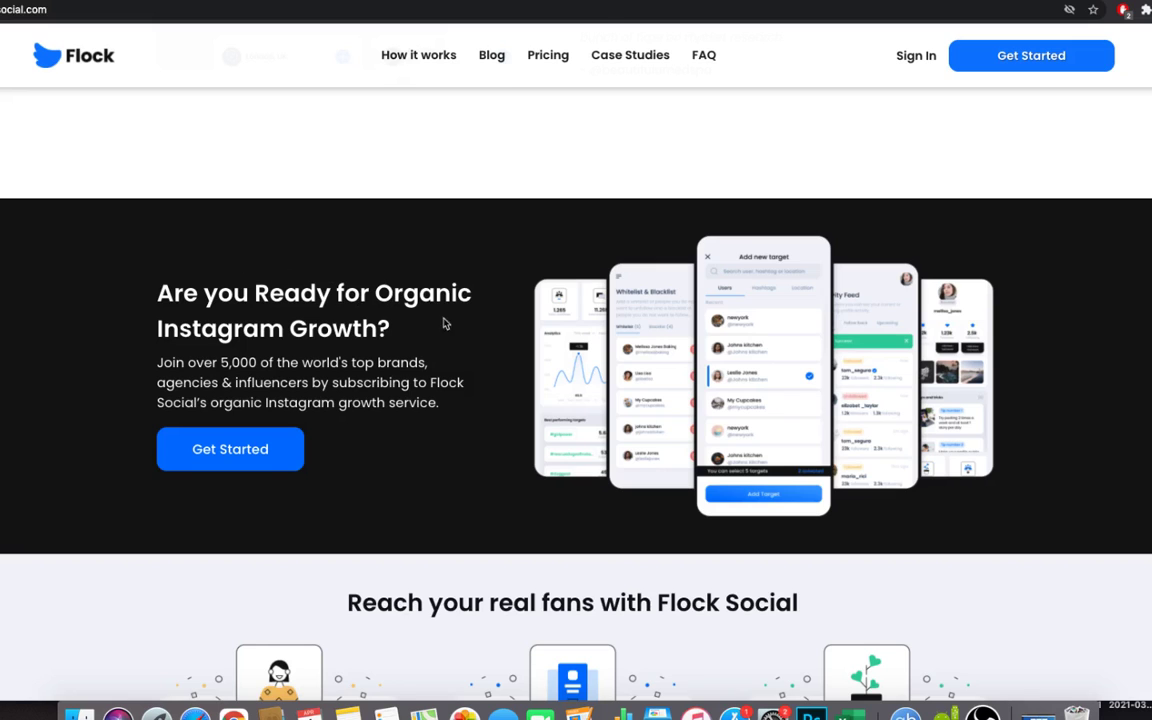
scroll(455, 330, down, 3)
scroll(460, 335, up, 3)
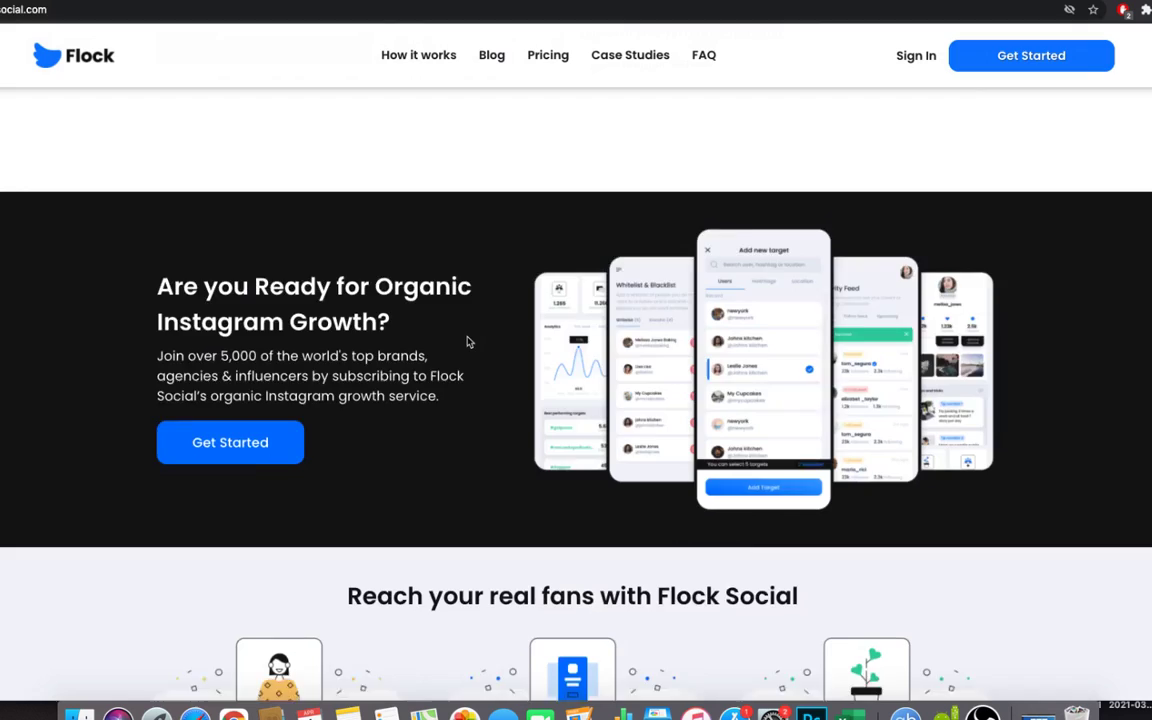
scroll(467, 340, down, 4)
scroll(467, 341, down, 3)
scroll(467, 341, down, 2)
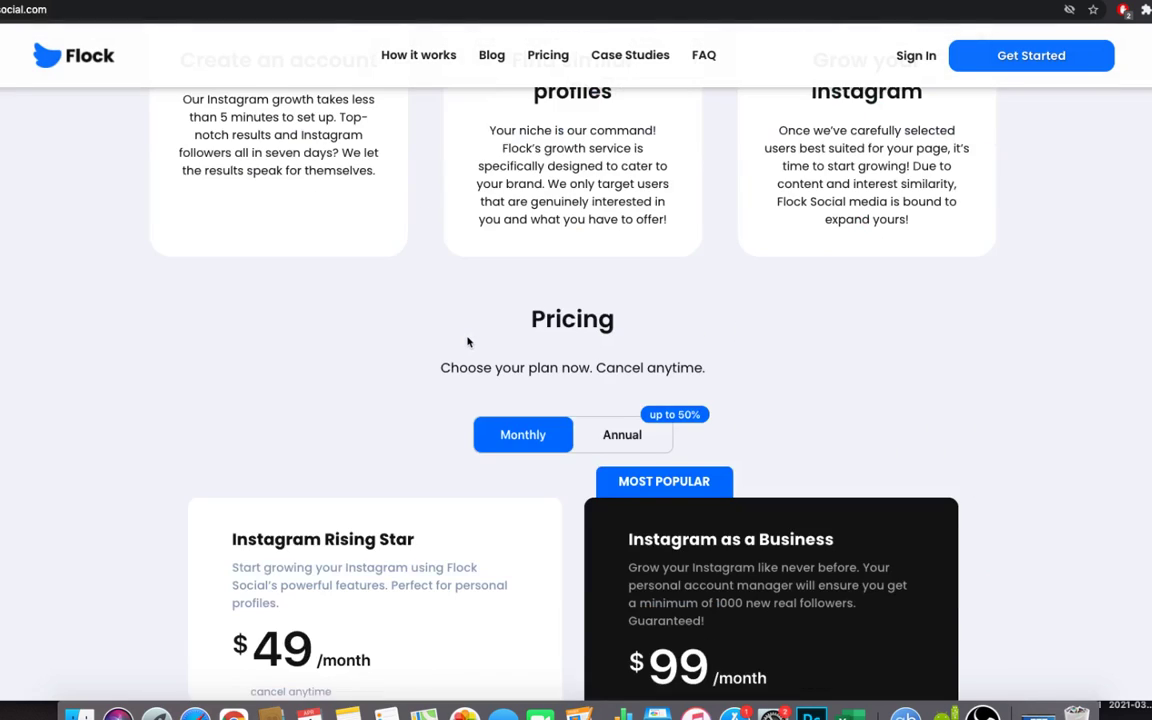
scroll(467, 342, down, 2)
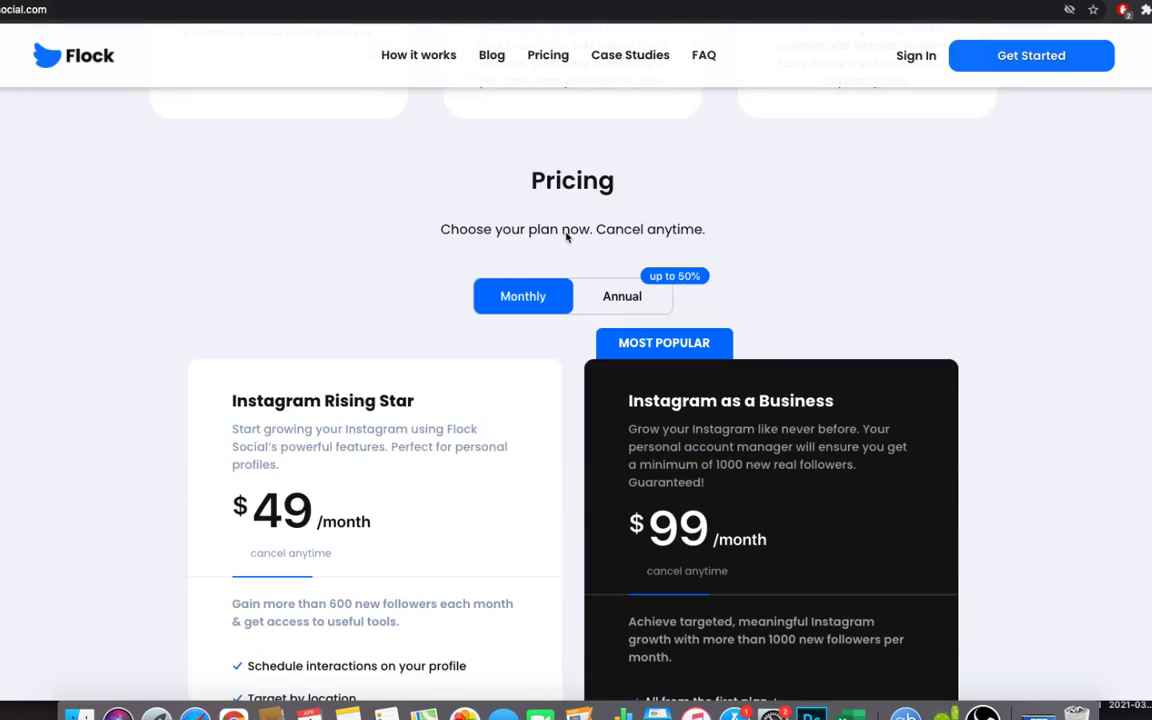
scroll(437, 267, down, 3)
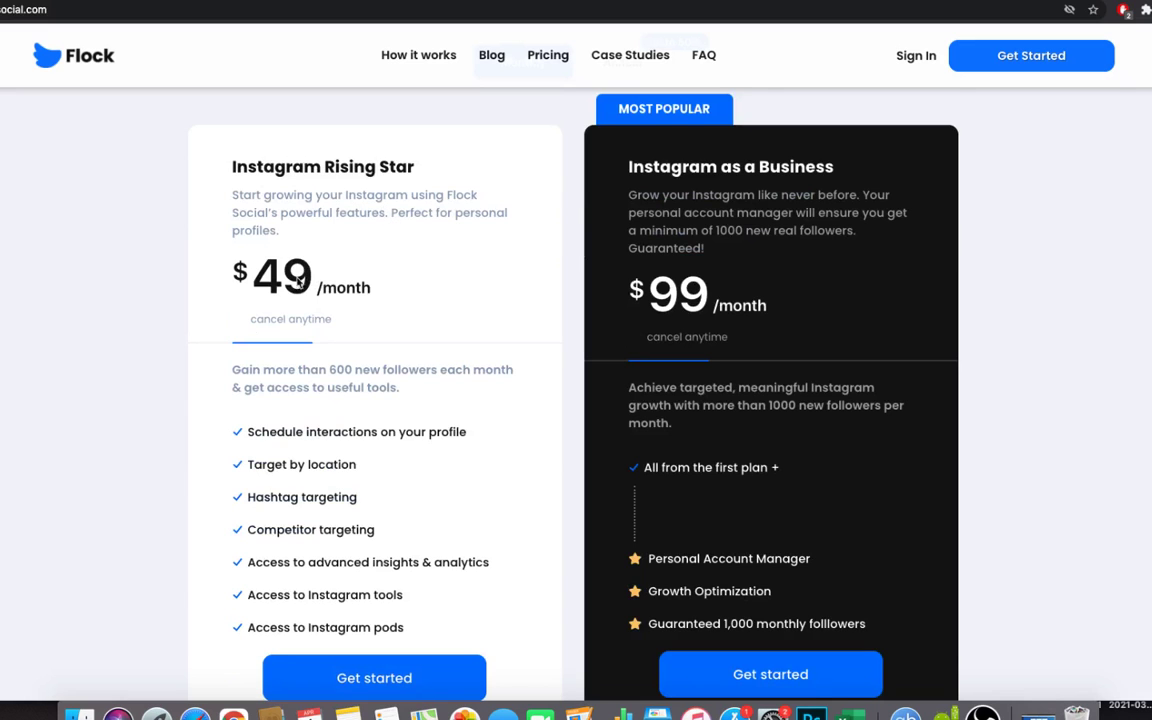
scroll(438, 290, down, 3)
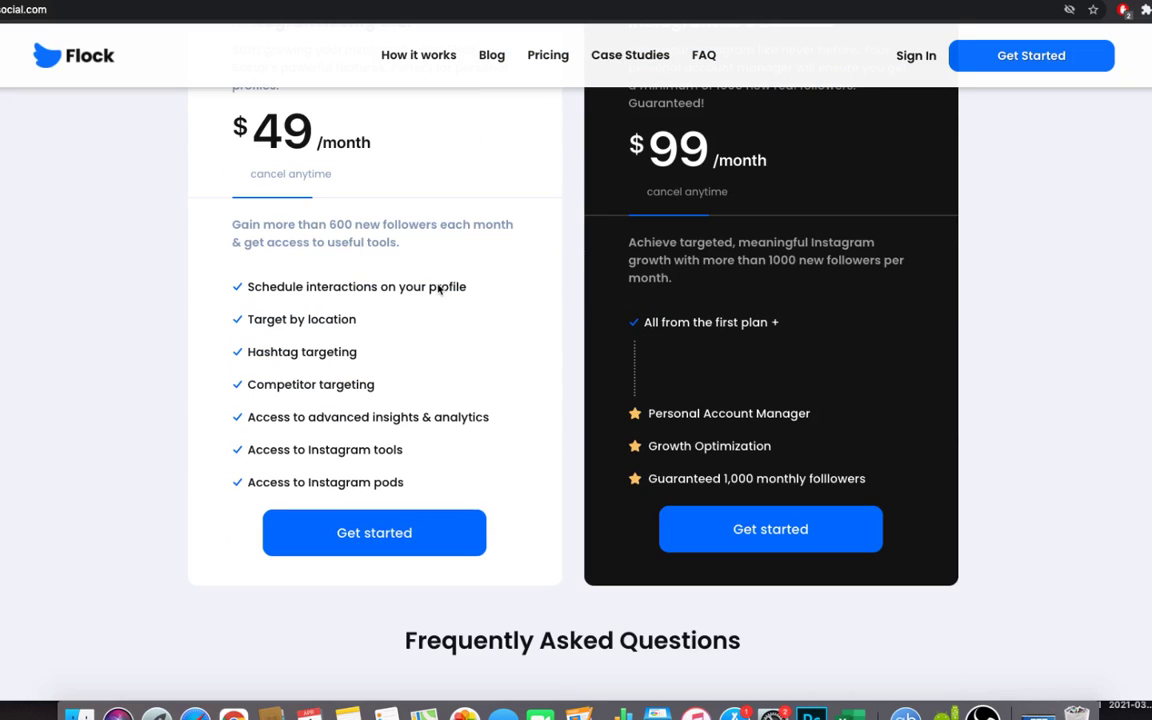
scroll(442, 285, up, 10)
scroll(442, 278, up, 10)
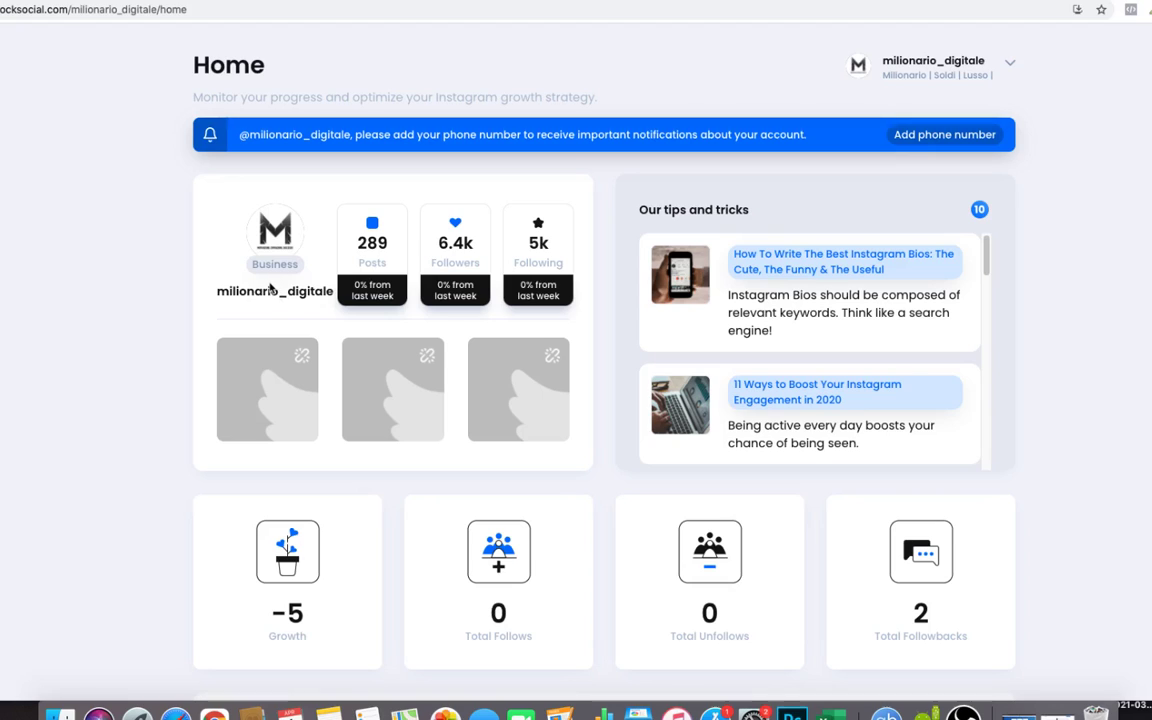
Step: Scroll to the follows, unfollows and followbacks totals and the Followed-count-over-time chart
scroll(270, 288, down, 1)
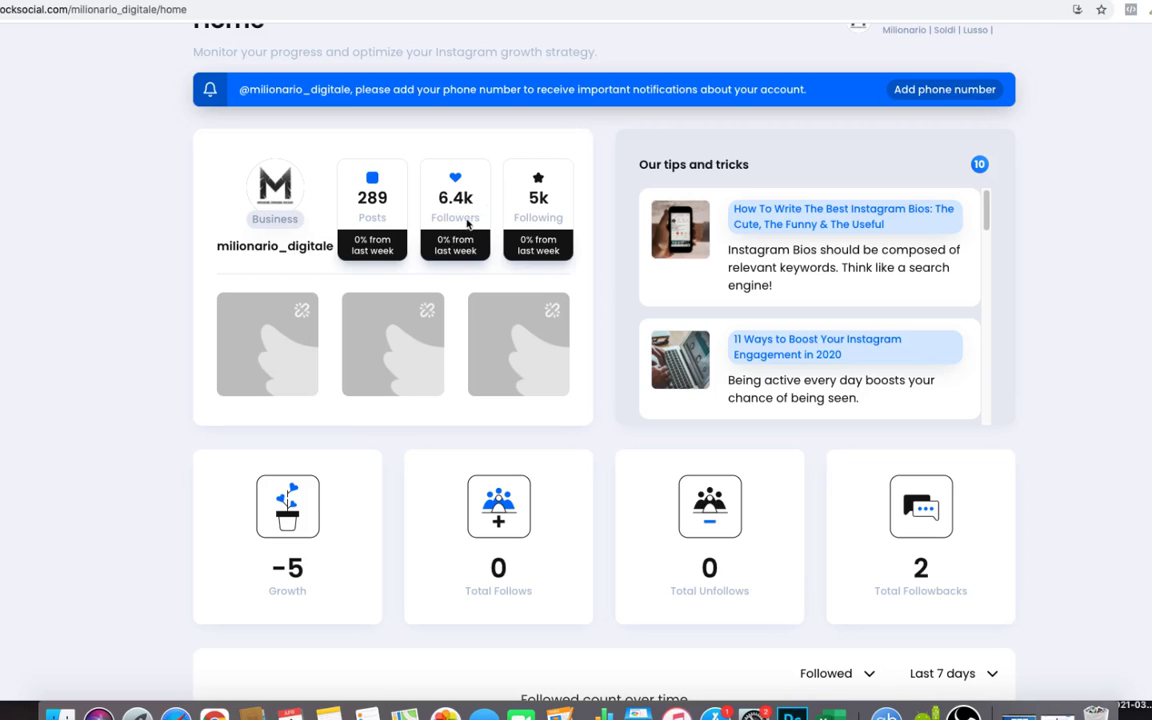
scroll(466, 222, up, 2)
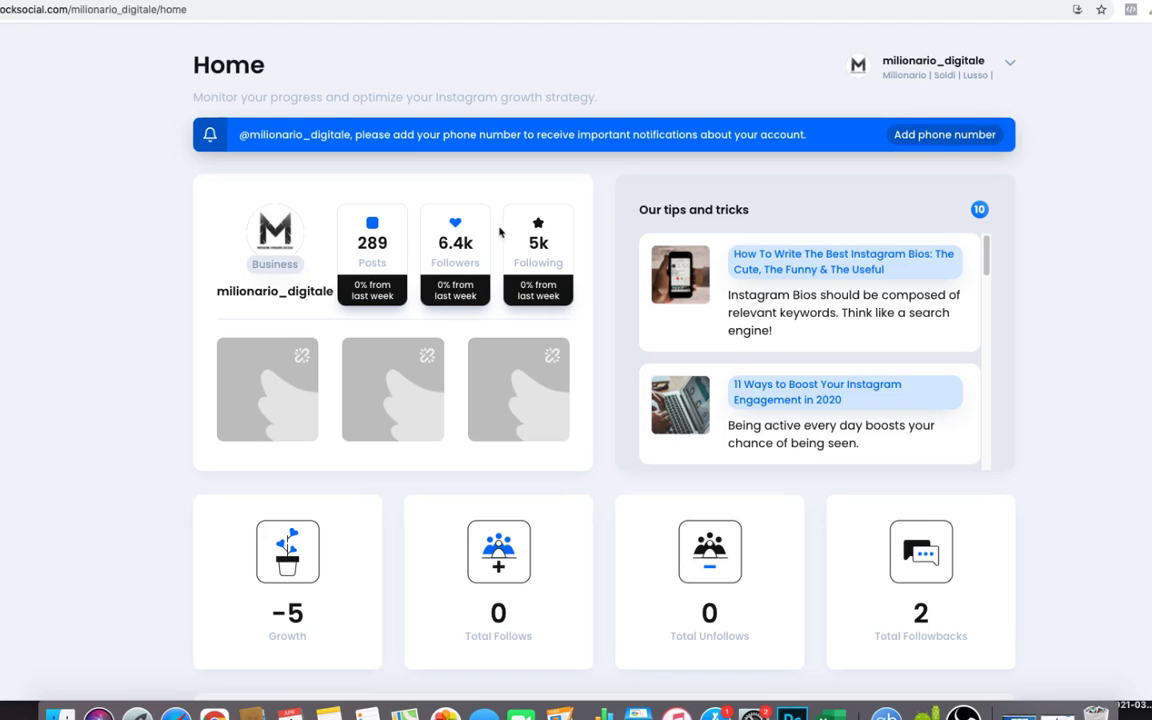
scroll(455, 245, down, 2)
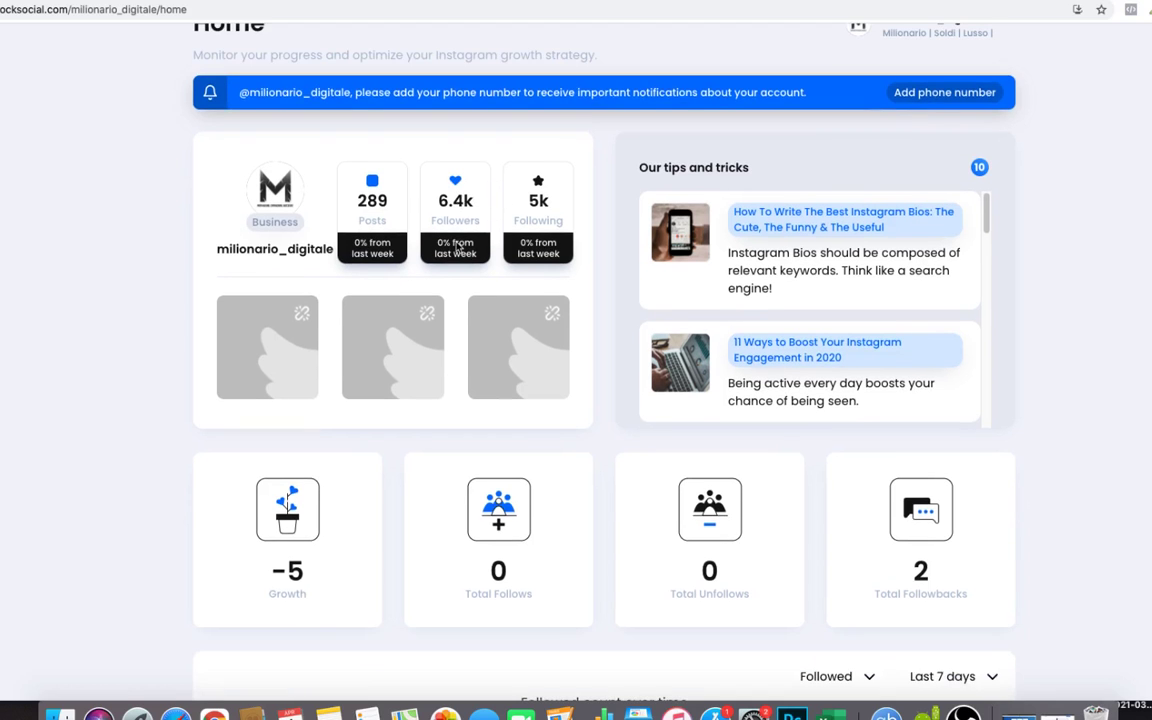
scroll(458, 250, down, 1)
scroll(455, 260, up, 3)
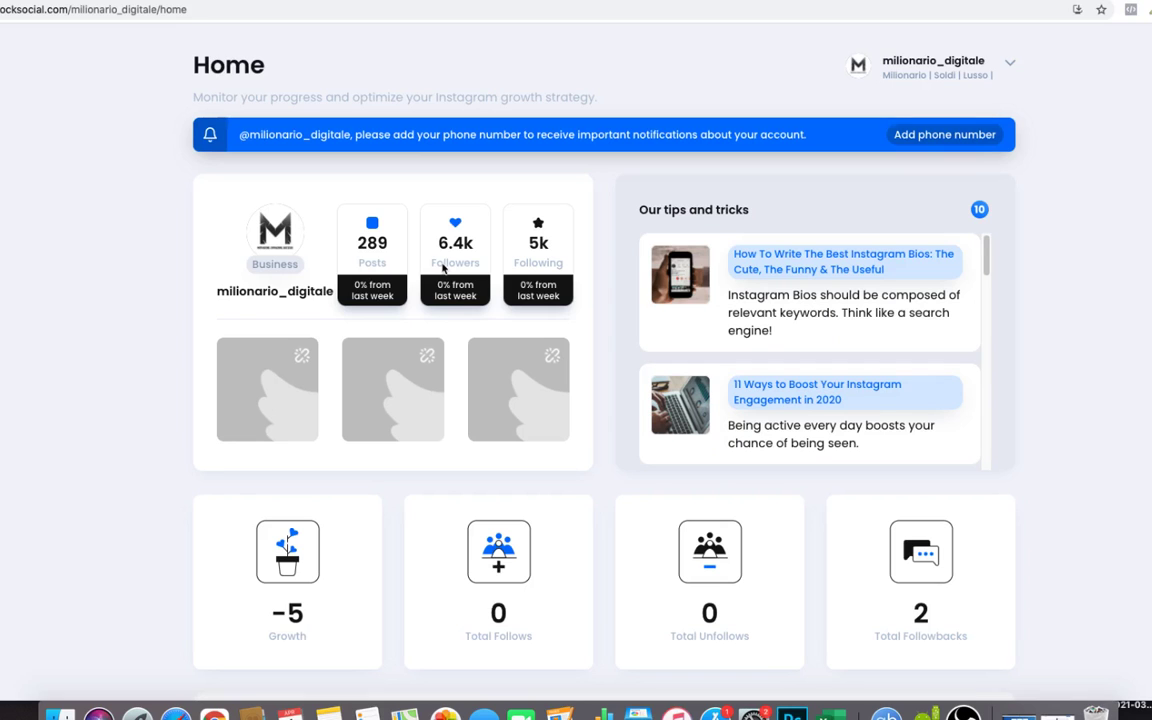
scroll(443, 267, down, 3)
scroll(443, 267, down, 4)
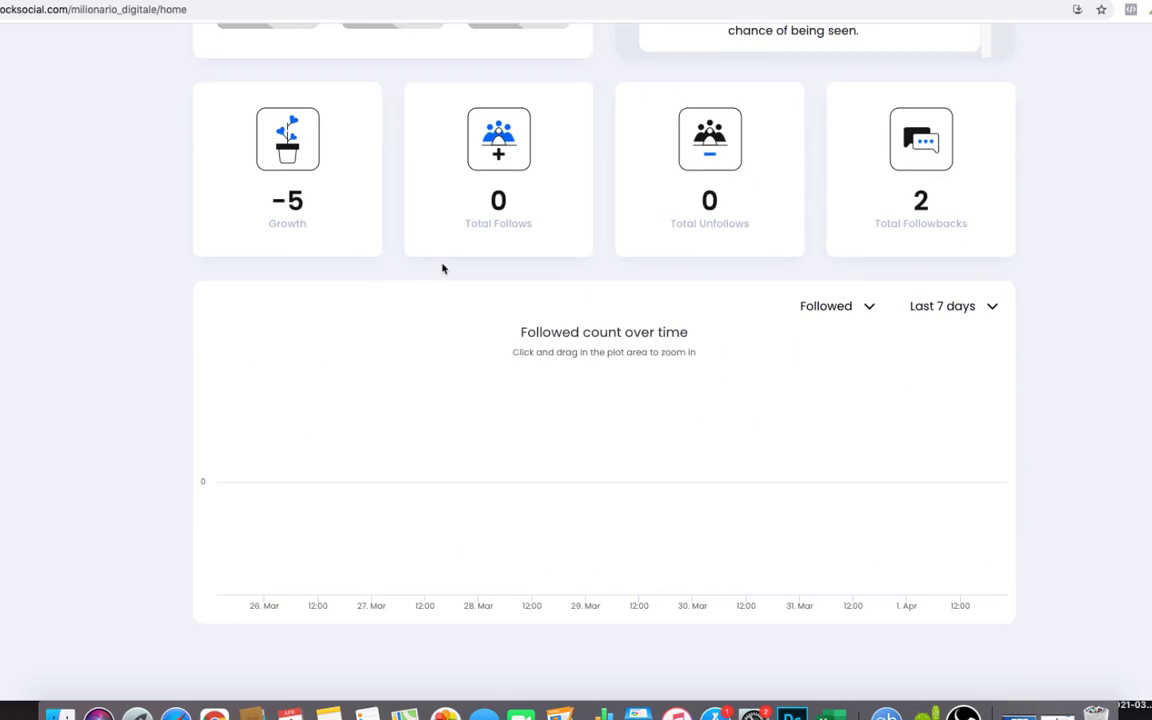
scroll(443, 267, up, 1)
scroll(442, 265, up, 4)
scroll(442, 265, down, 1)
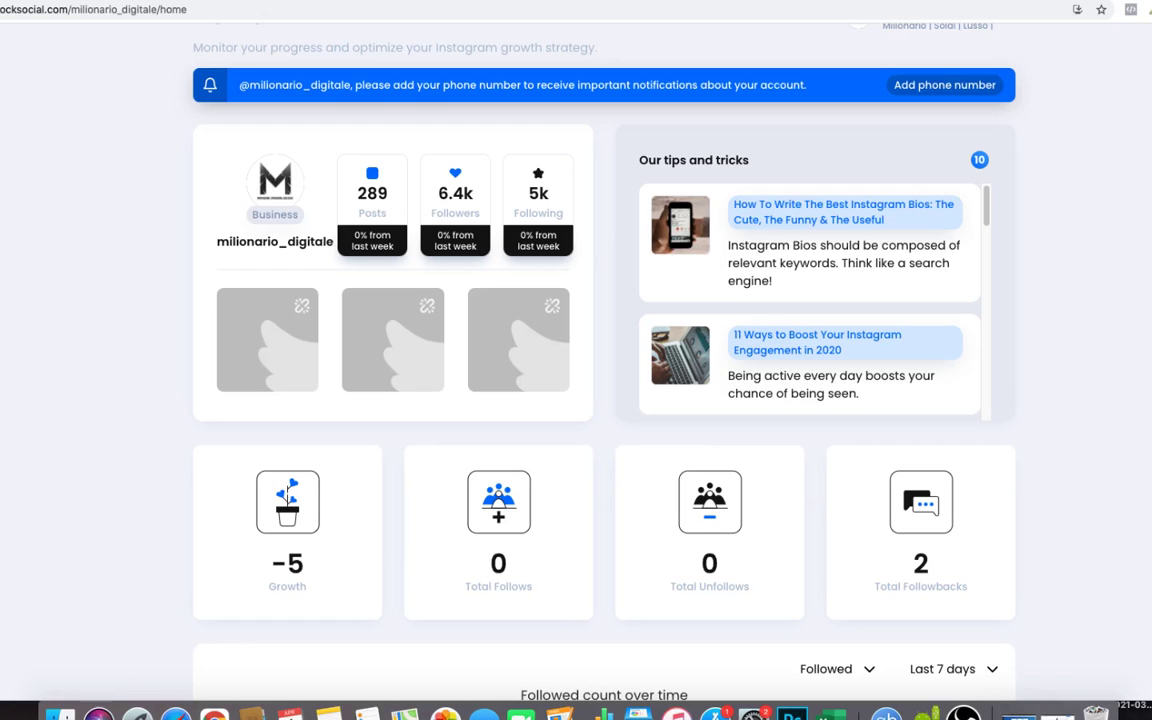
click(87, 306)
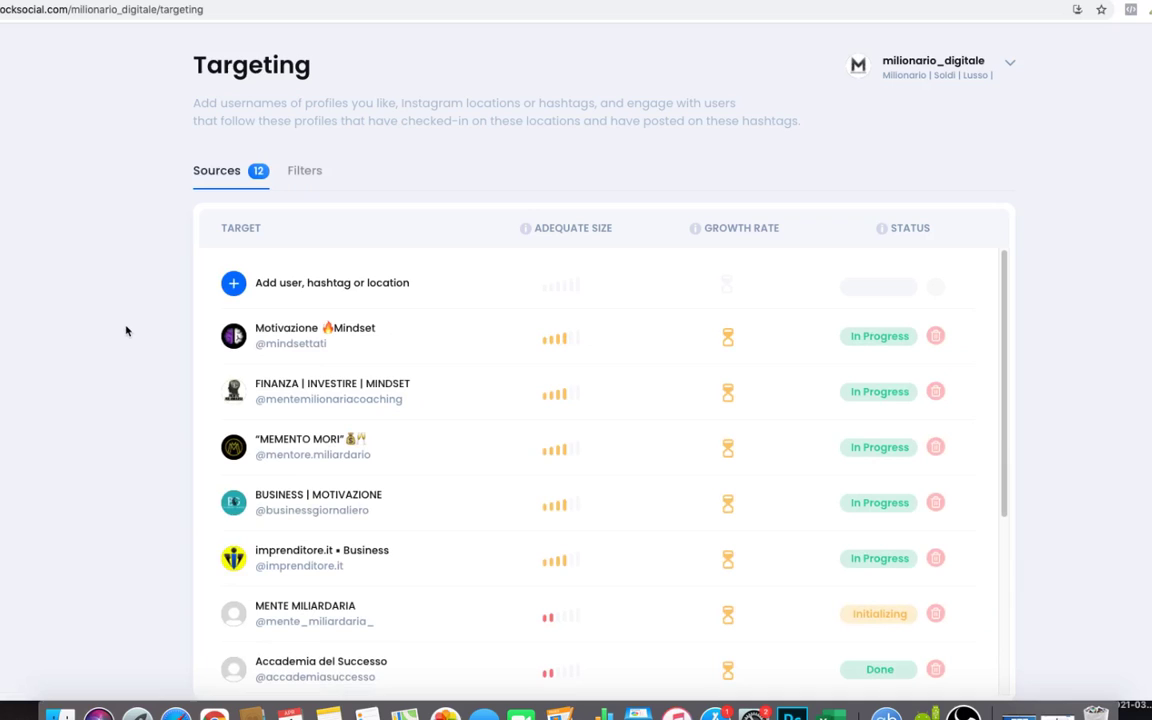
scroll(126, 331, down, 2)
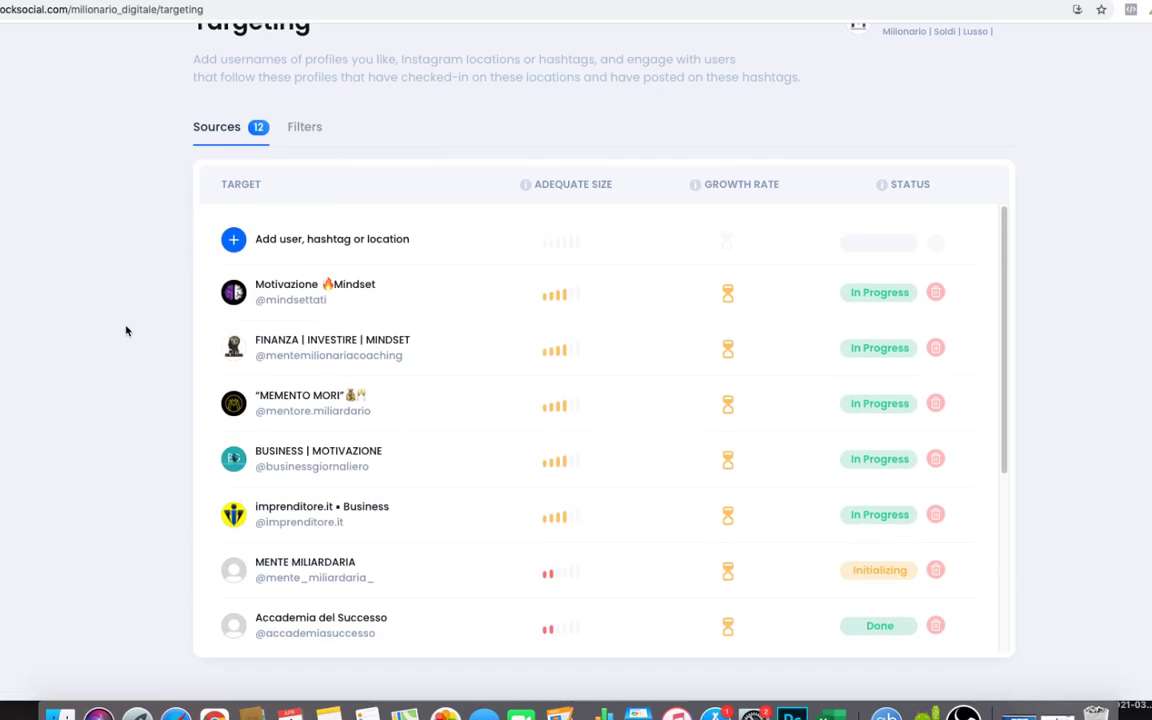
scroll(126, 331, down, 1)
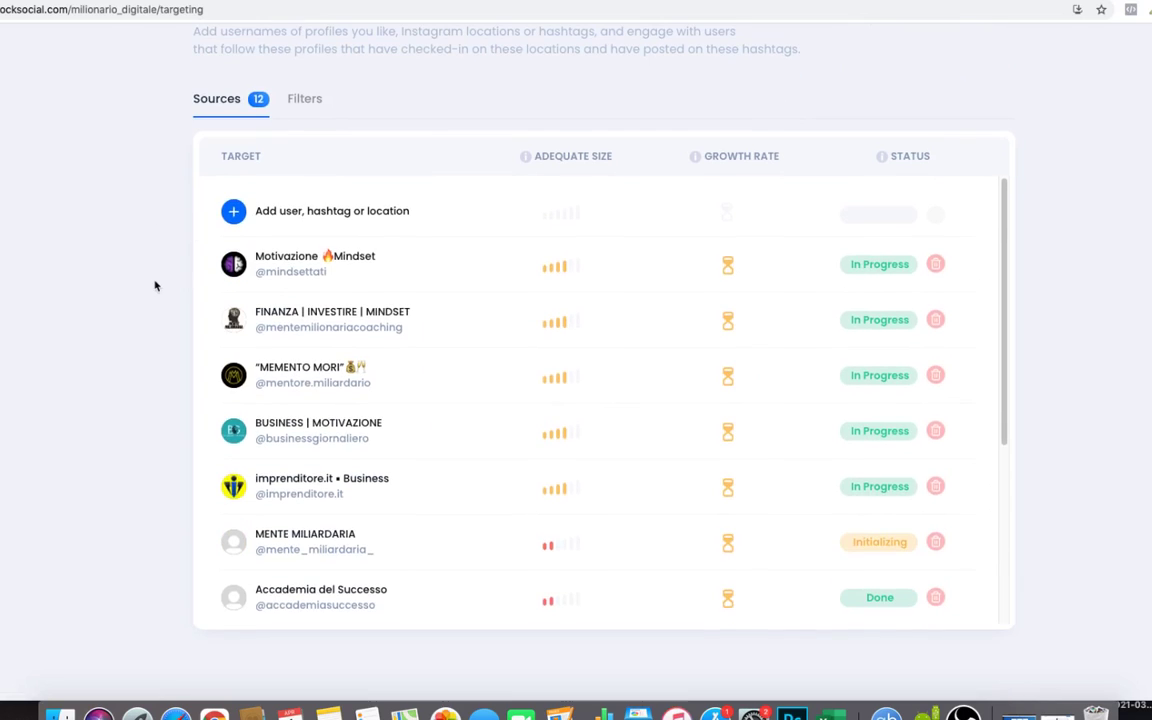
scroll(172, 160, up, 2)
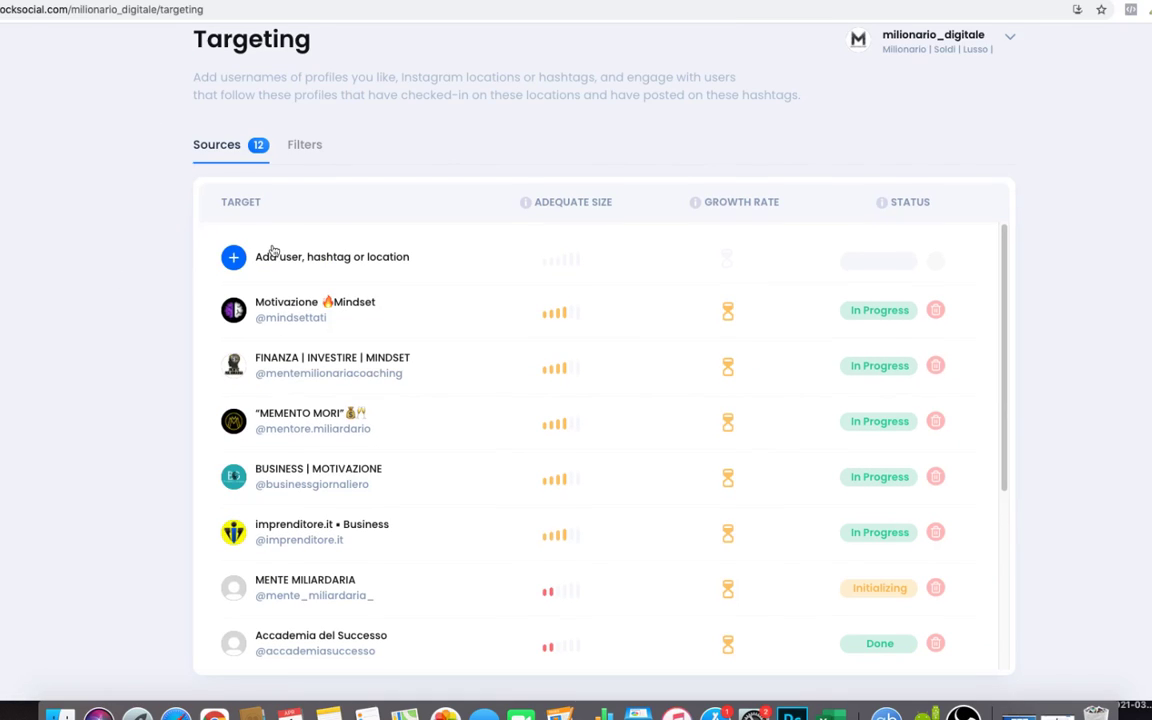
scroll(262, 252, up, 1)
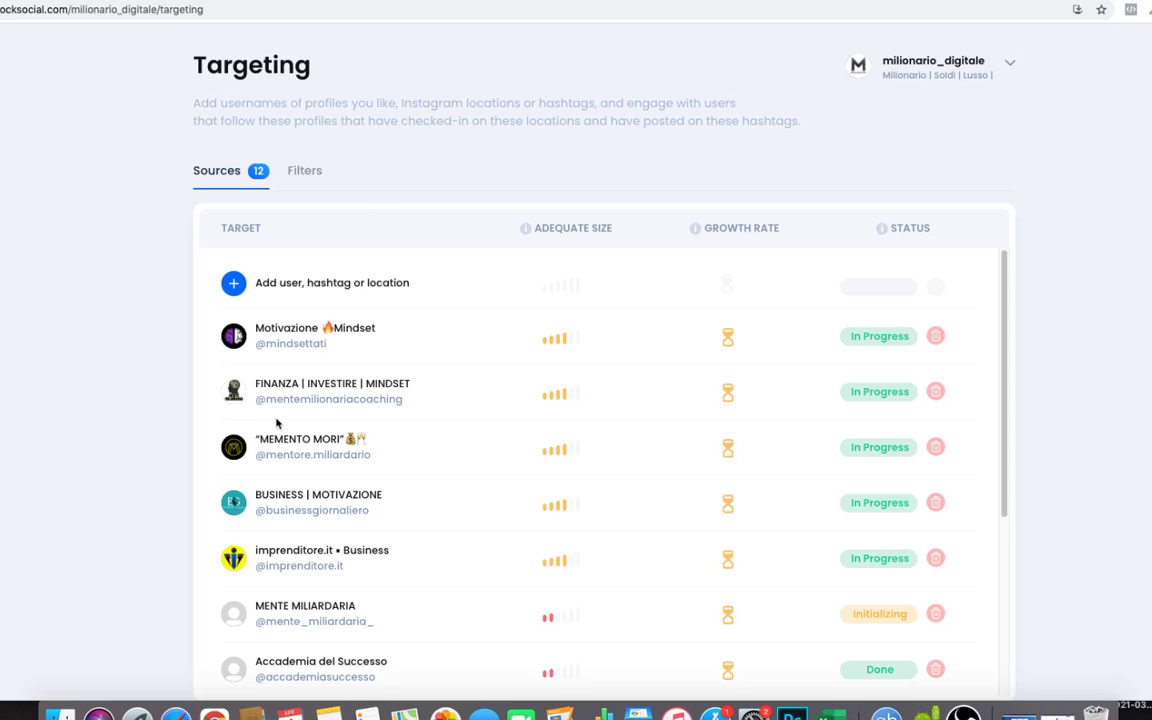
scroll(250, 412, down, 1)
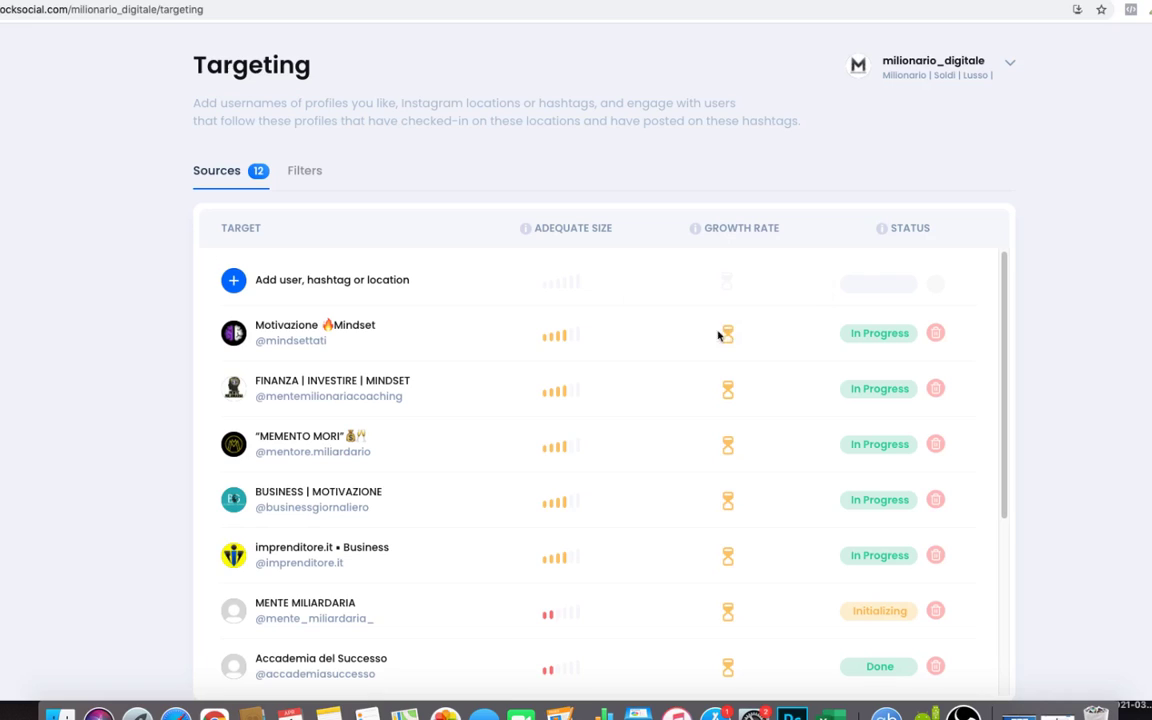
scroll(704, 321, down, 2)
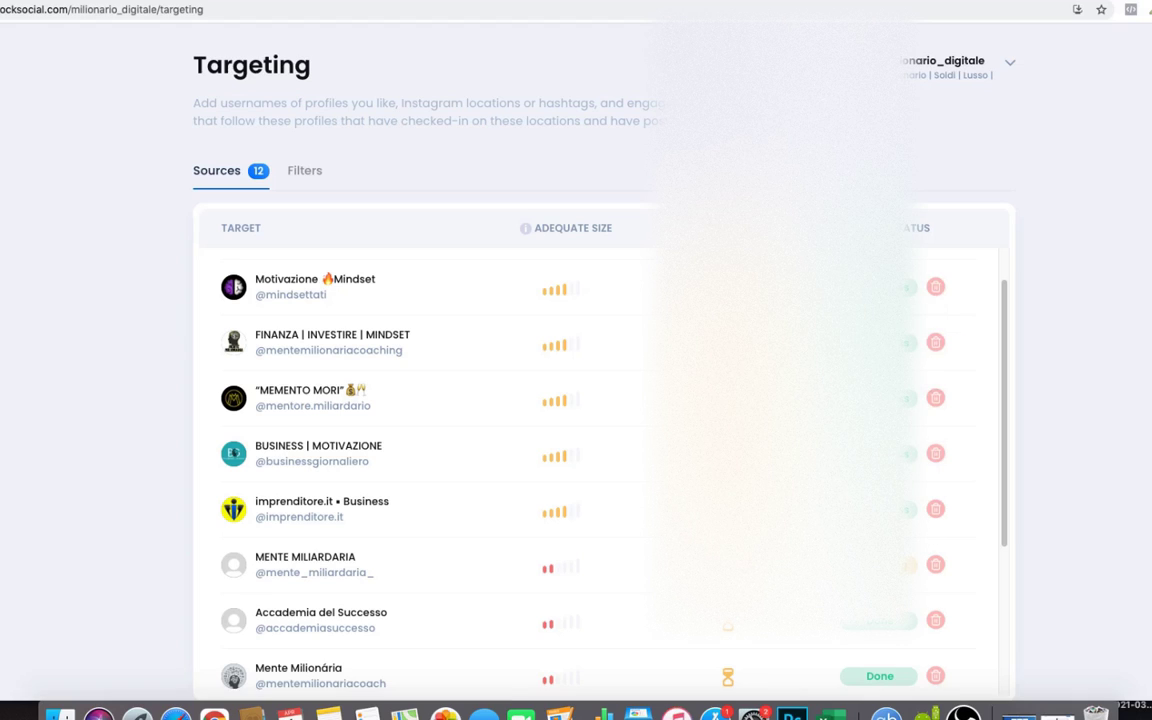
scroll(600, 450, down, 2)
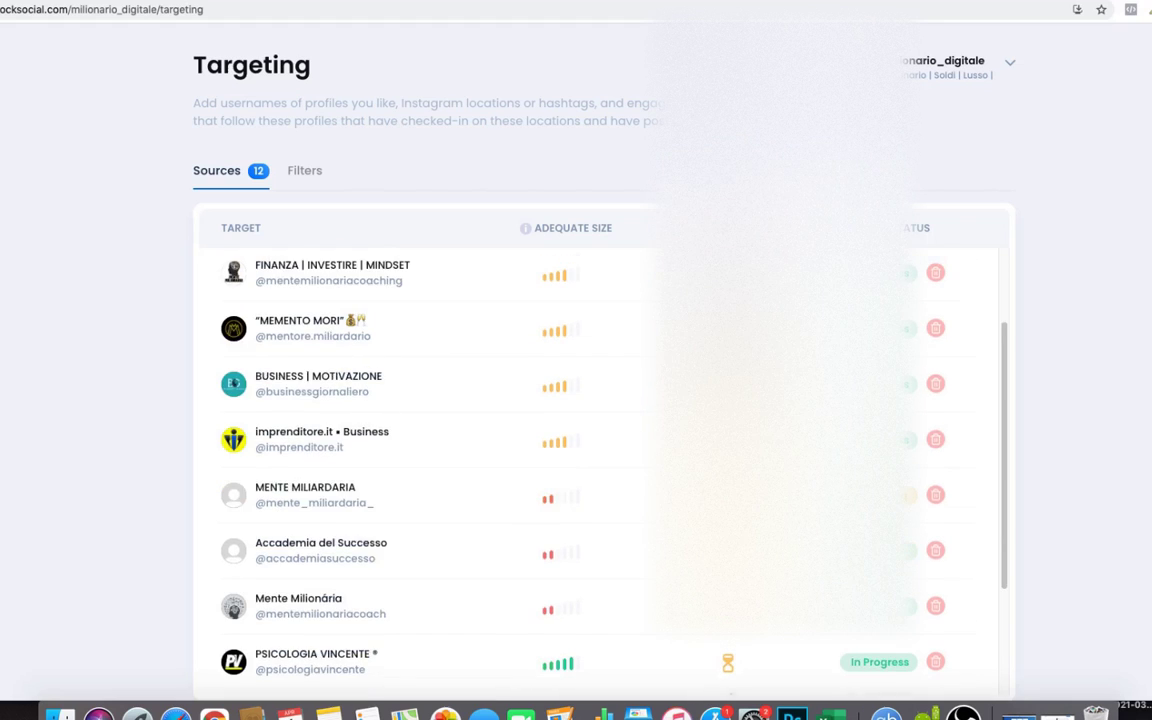
scroll(600, 450, down, 4)
scroll(600, 450, down, 1)
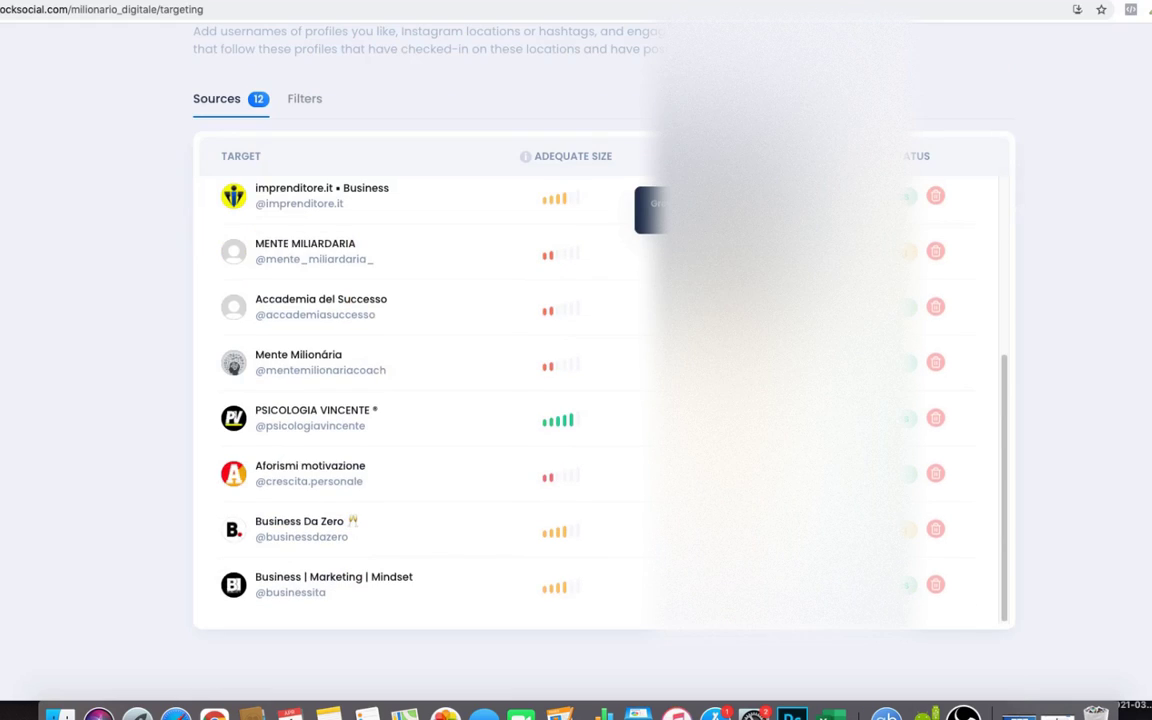
scroll(600, 400, up, 3)
scroll(600, 400, down, 5)
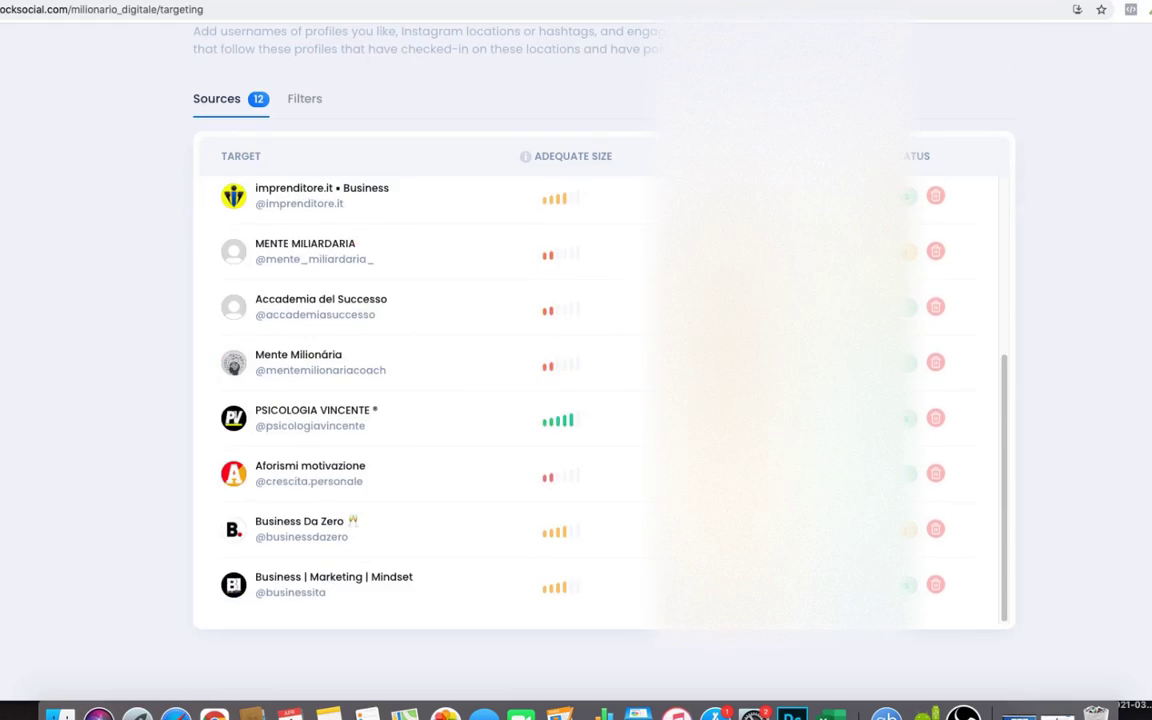
scroll(681, 326, up, 8)
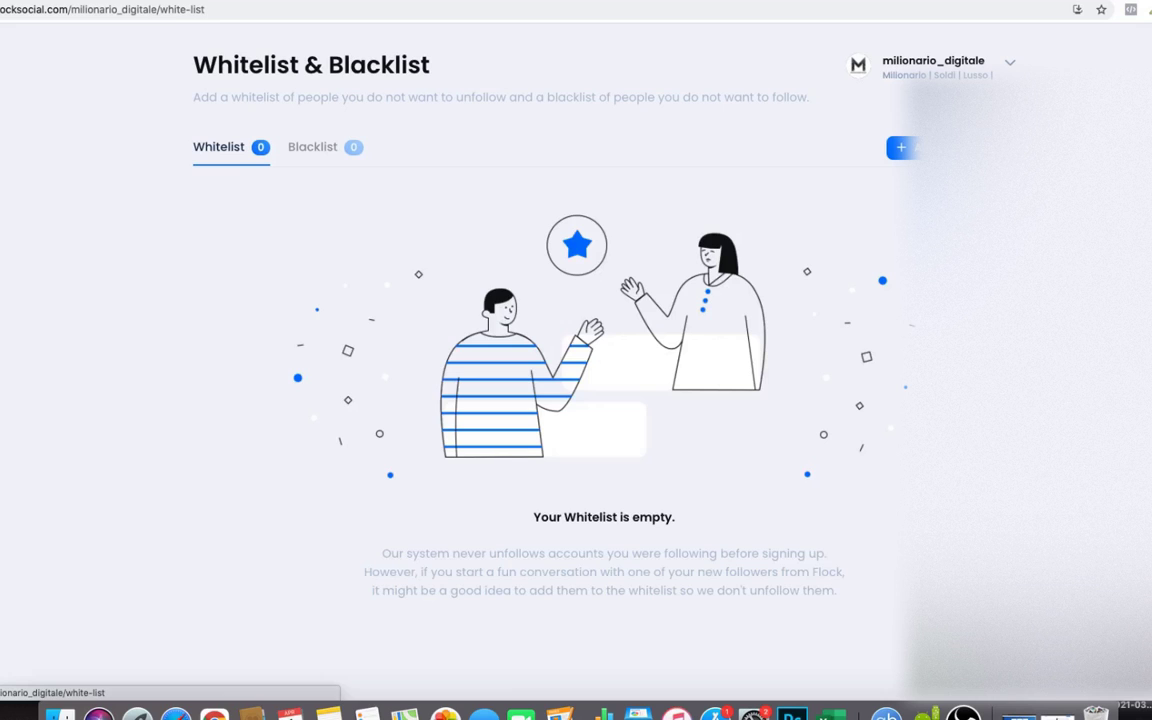
Step: Confirm the Blacklist is empty, then return to the equally empty Whitelist
click(310, 158)
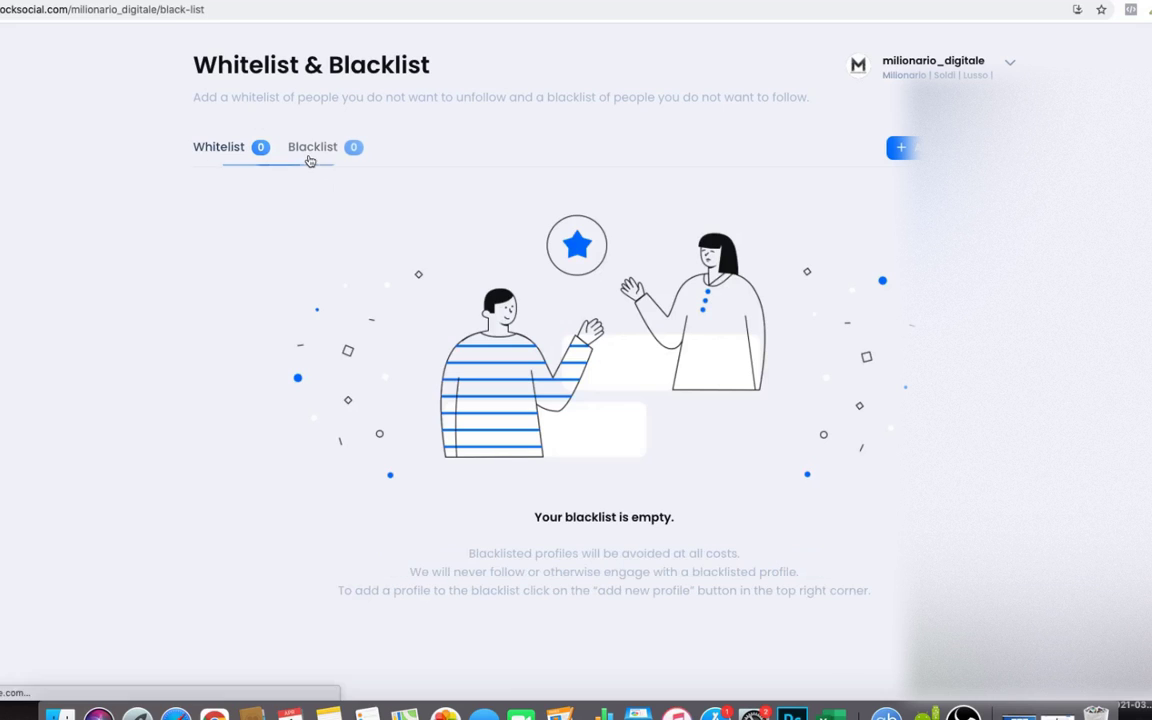
click(222, 157)
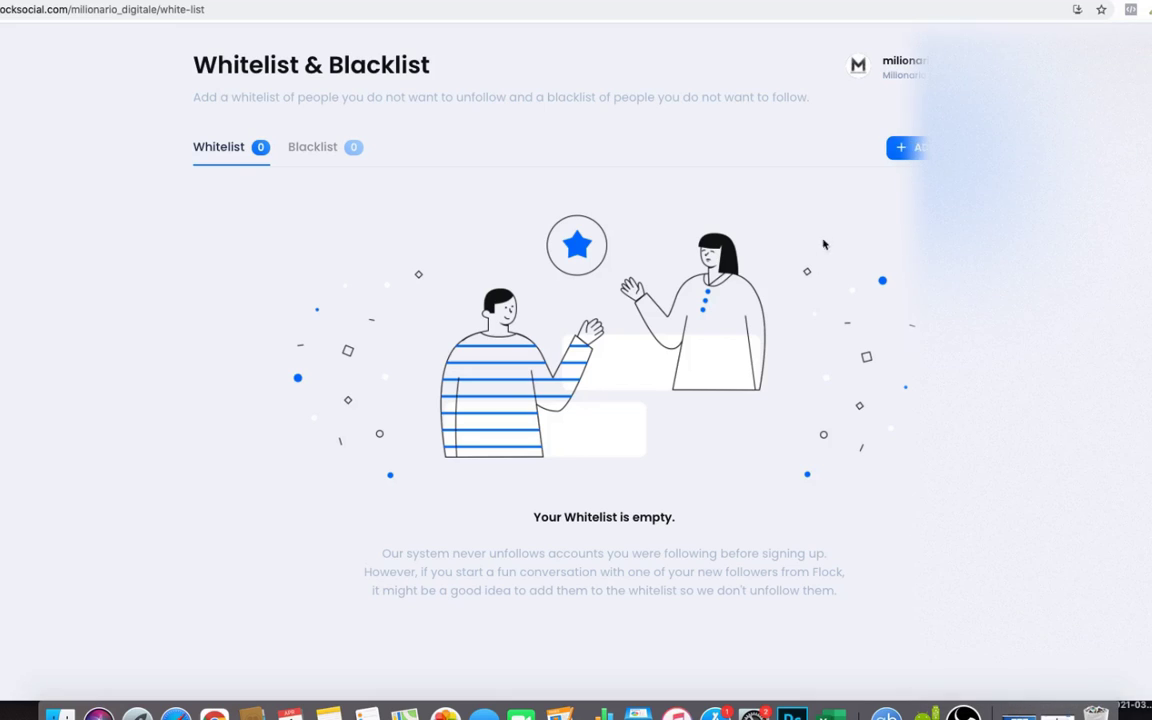
scroll(720, 268, down, 1)
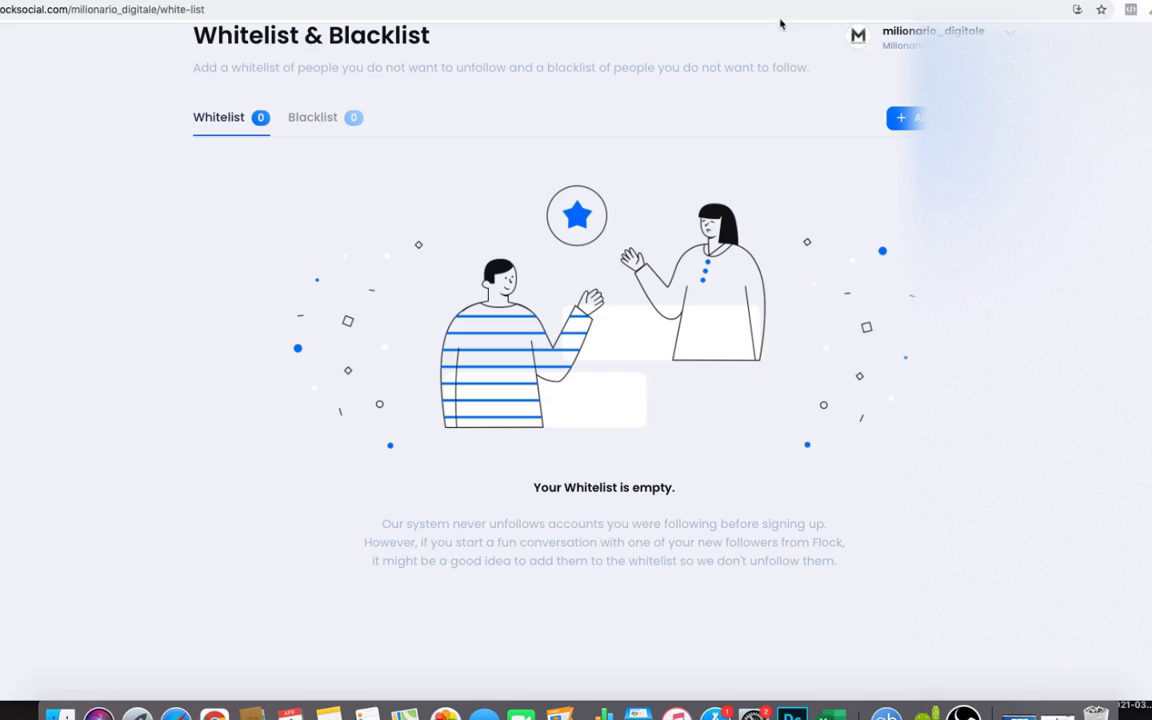
Step: Check the two new followers under Activity's Follow back tab, then return to Home
click(47, 407)
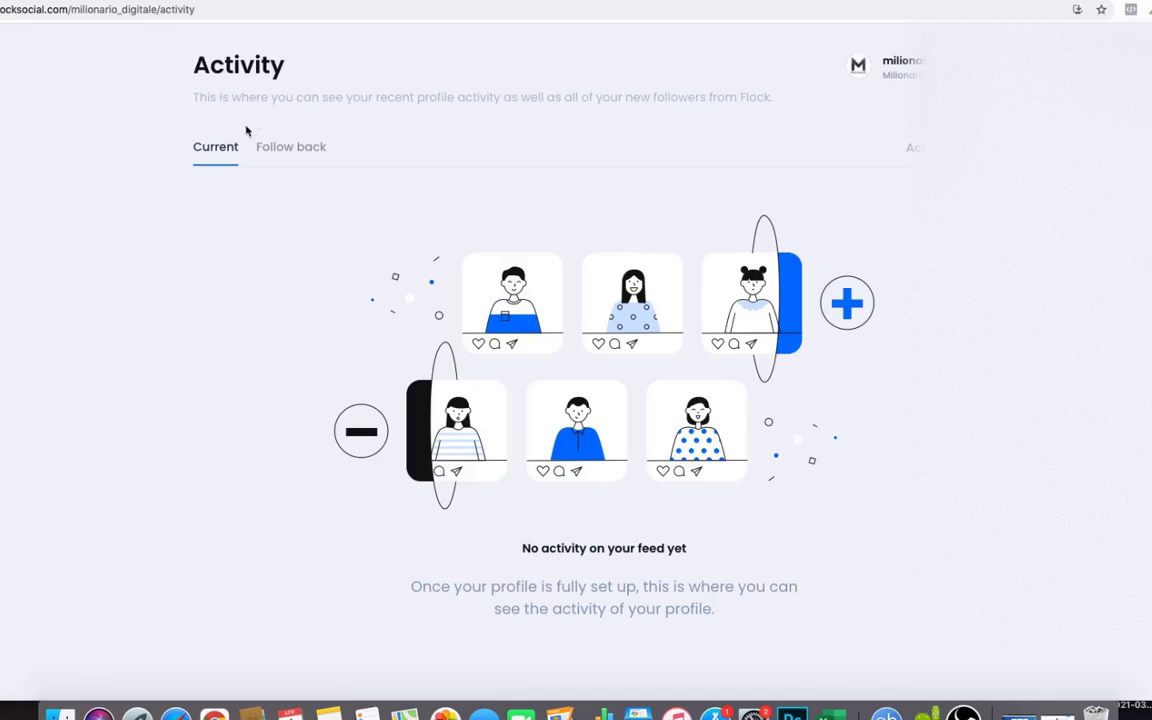
click(312, 156)
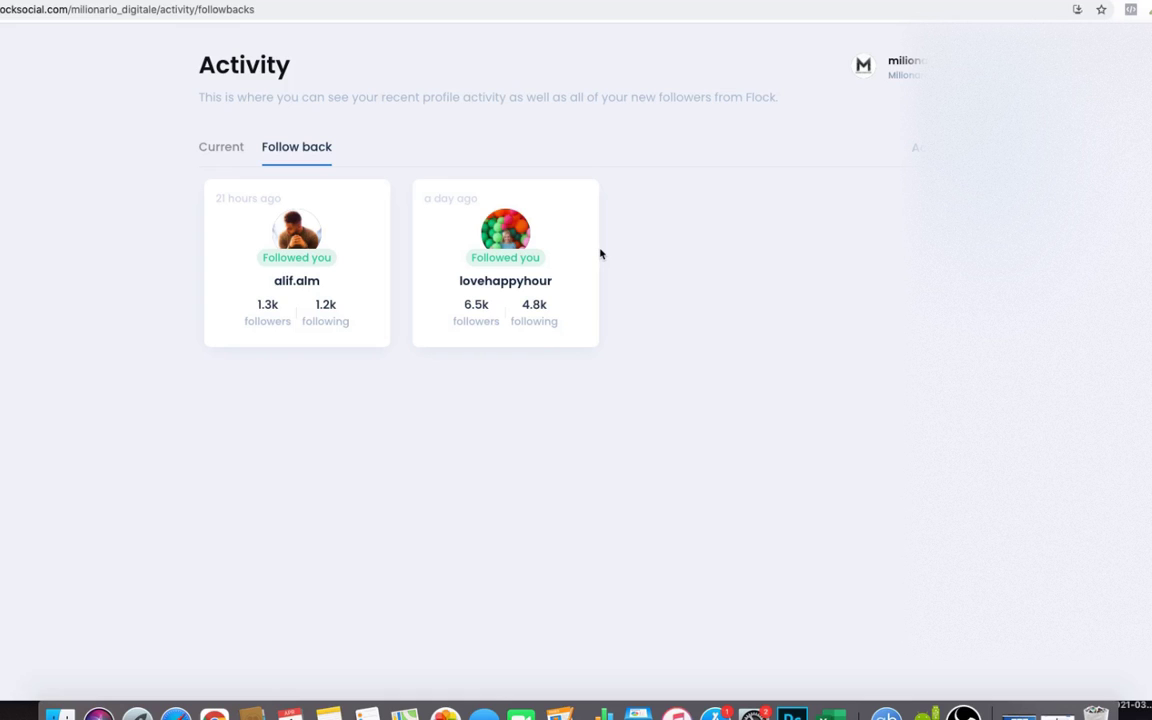
click(60, 150)
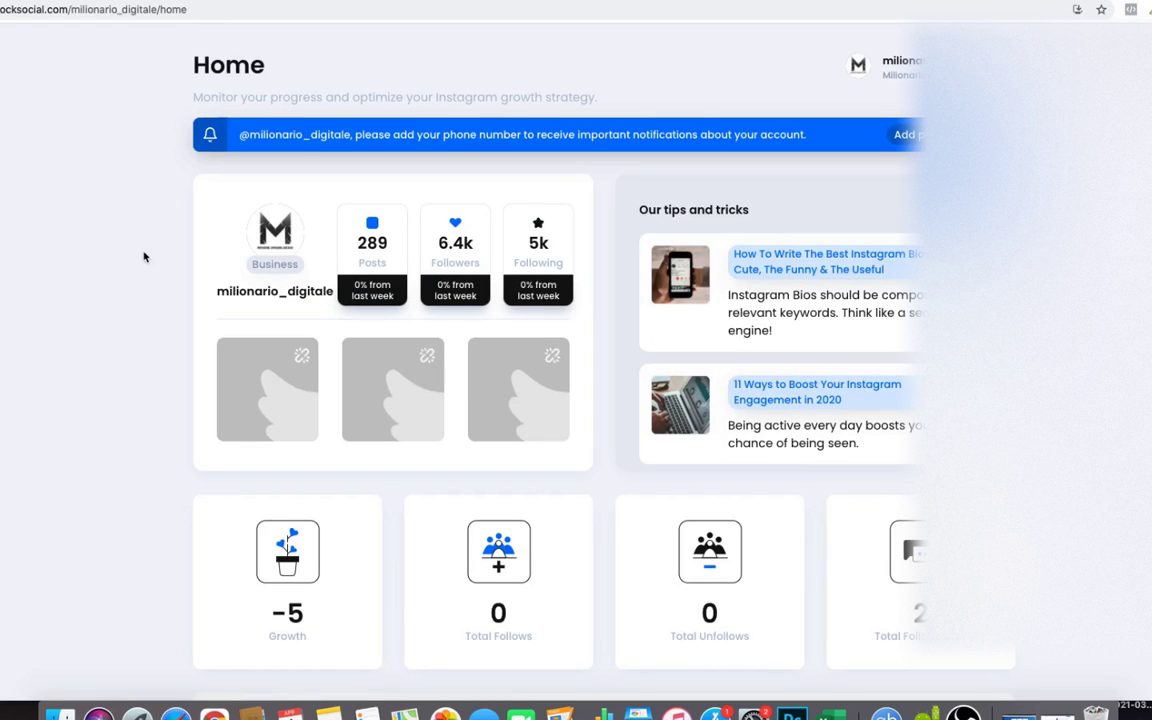
scroll(144, 257, down, 5)
scroll(144, 257, up, 5)
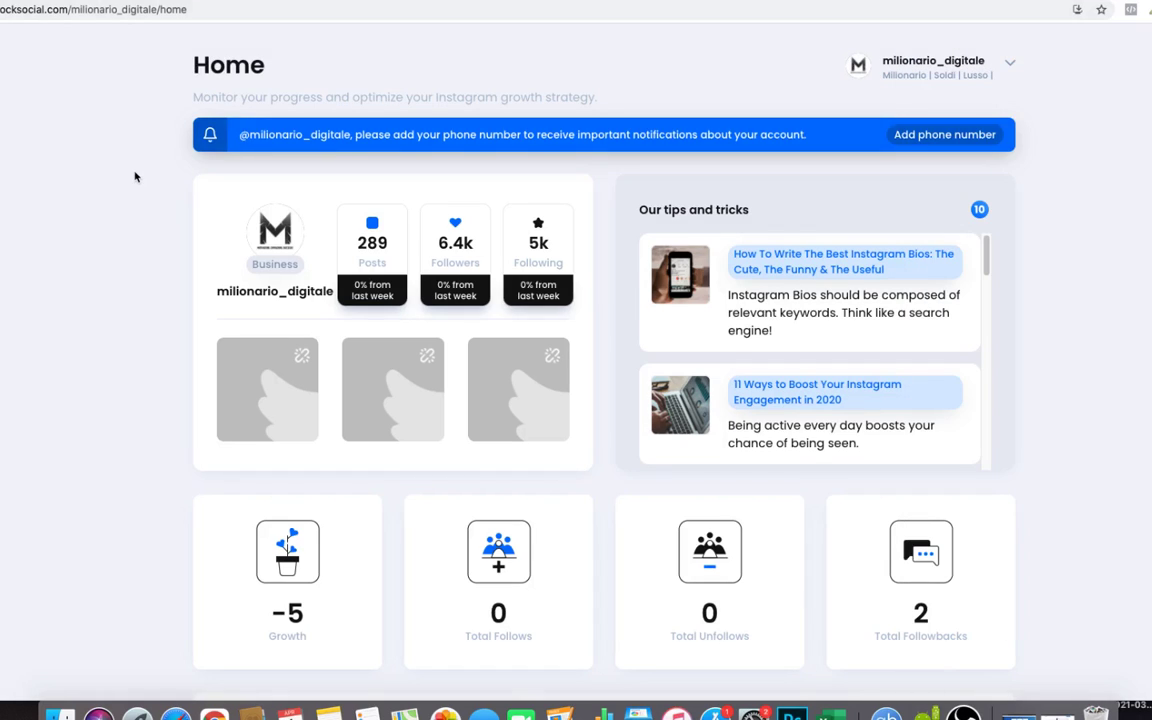
scroll(135, 177, down, 1)
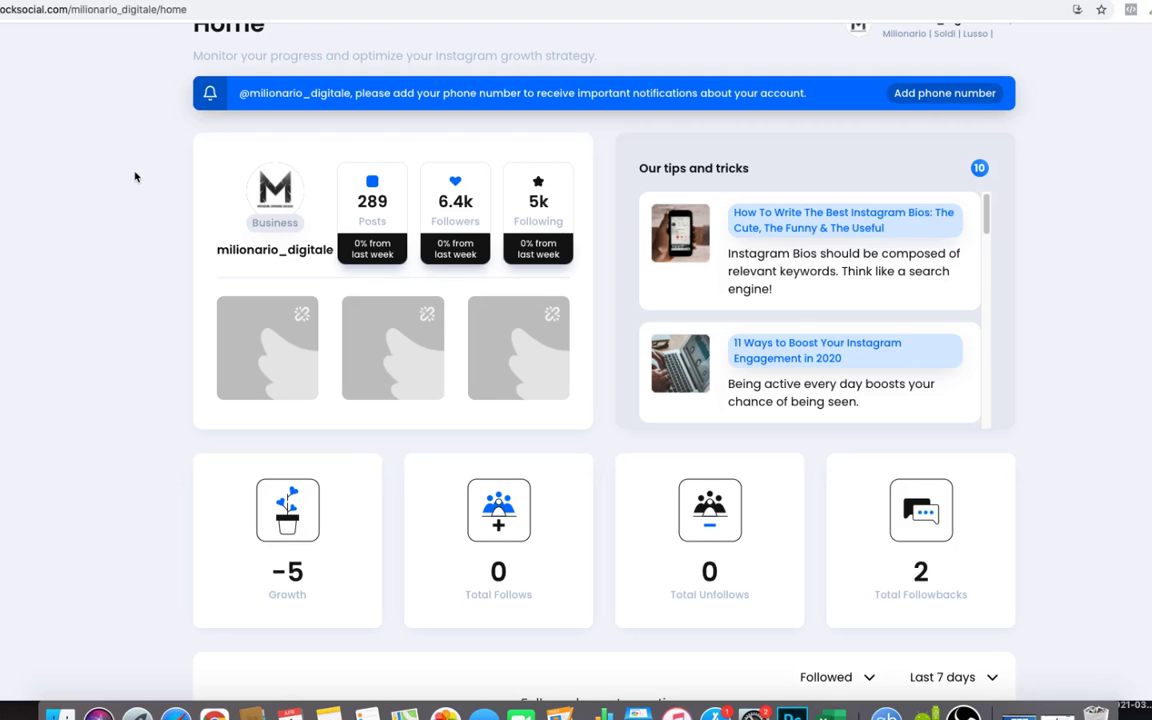
scroll(135, 177, down, 1)
scroll(134, 175, down, 5)
scroll(134, 175, up, 10)
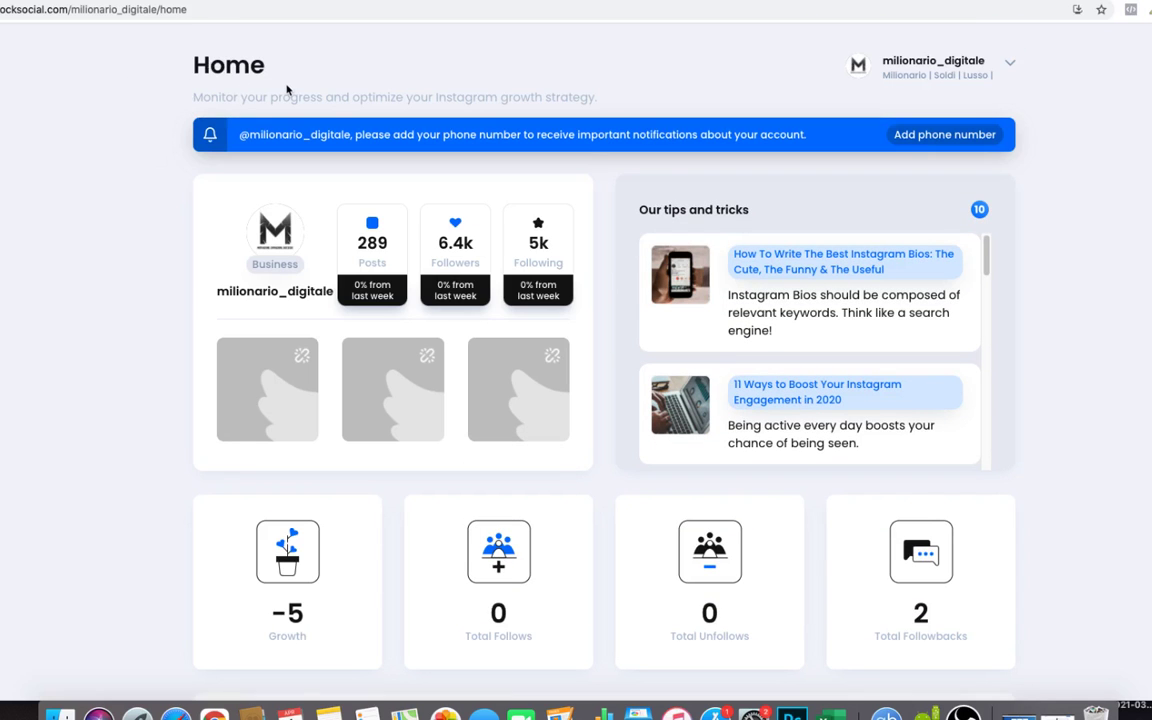
drag(648, 108, 329, 87)
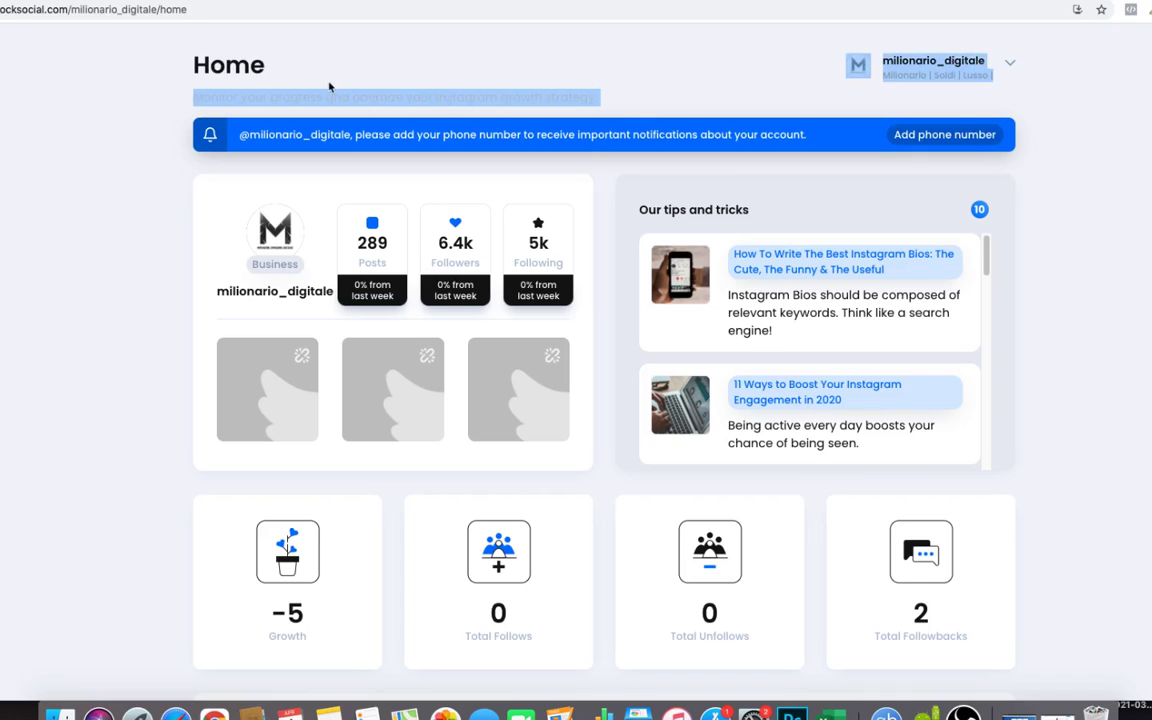
click(329, 87)
drag(596, 87, 257, 64)
click(242, 67)
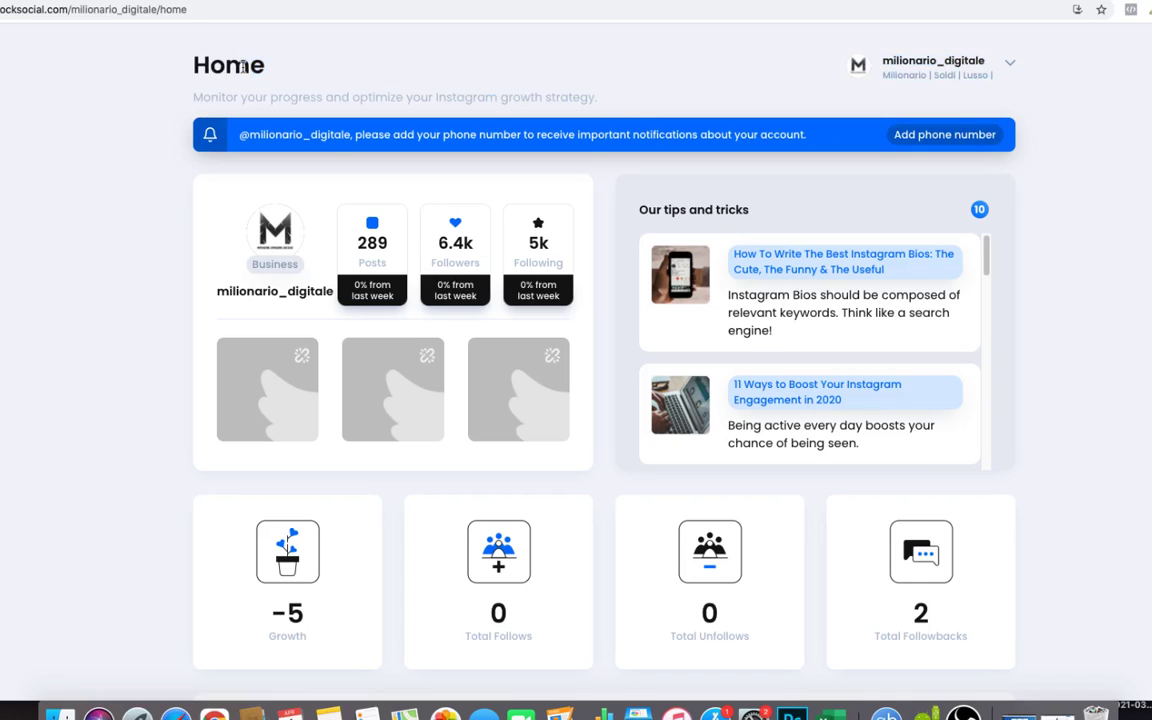